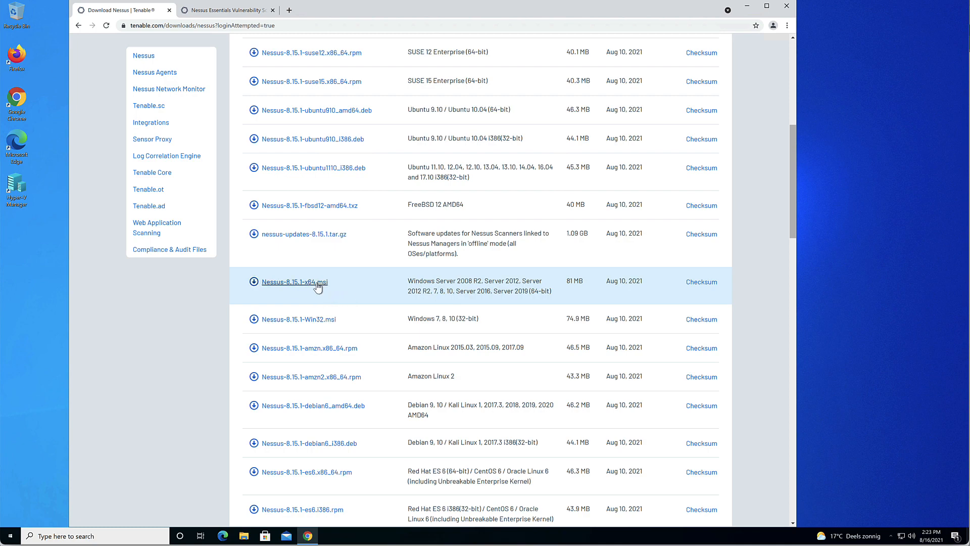
Download the Nessus-8.15.1-x64.msi installer, accepting the license, and launch it
left_click(318, 287)
left_click(545, 509)
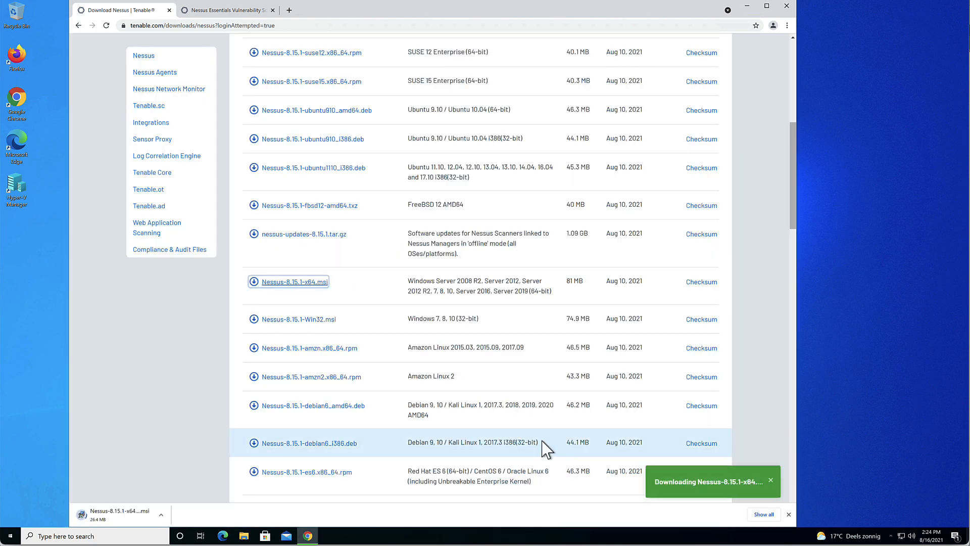
left_click(147, 519)
Install Nessus (x64) into the default C:\Program Files\Tenable\Nessus\ folder, accepting the license agreement
left_click(526, 336)
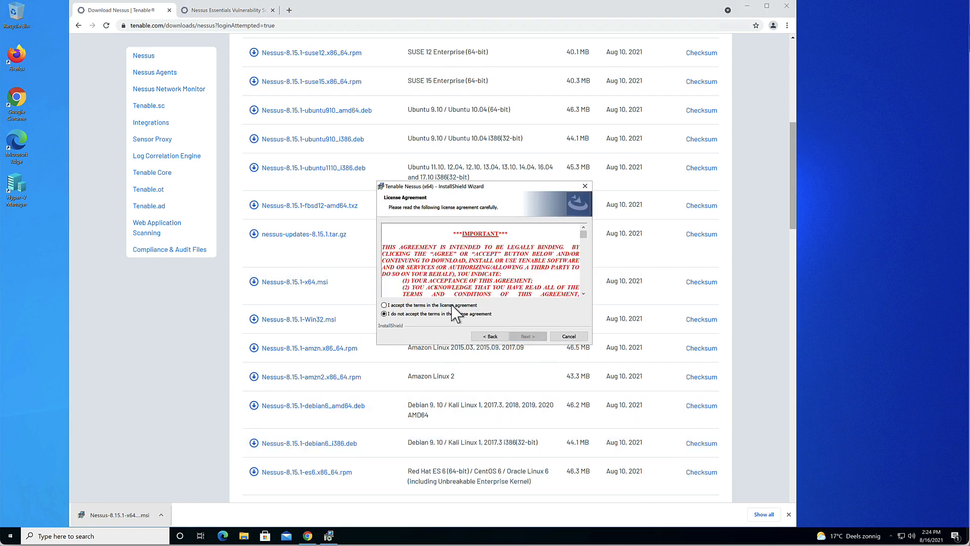
left_click(452, 306)
left_click(525, 336)
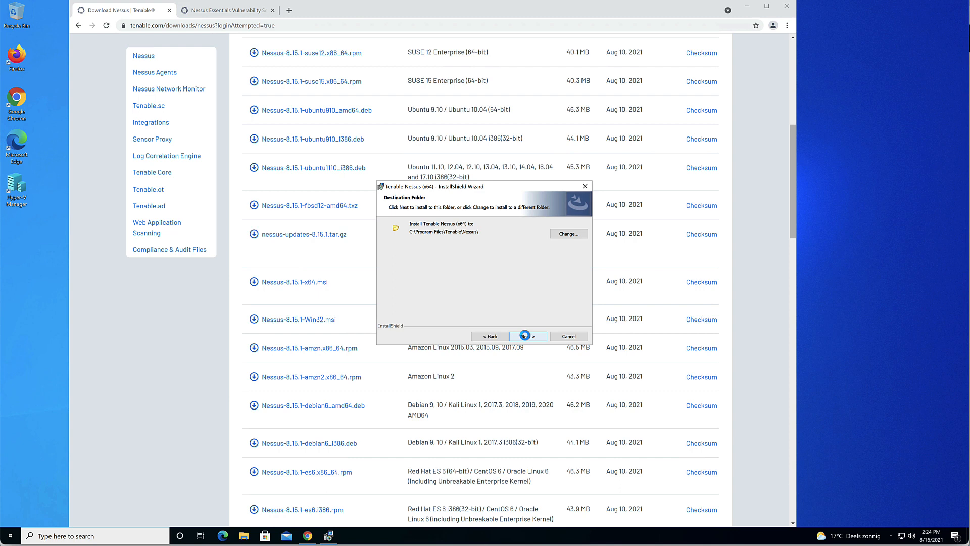
left_click(525, 336)
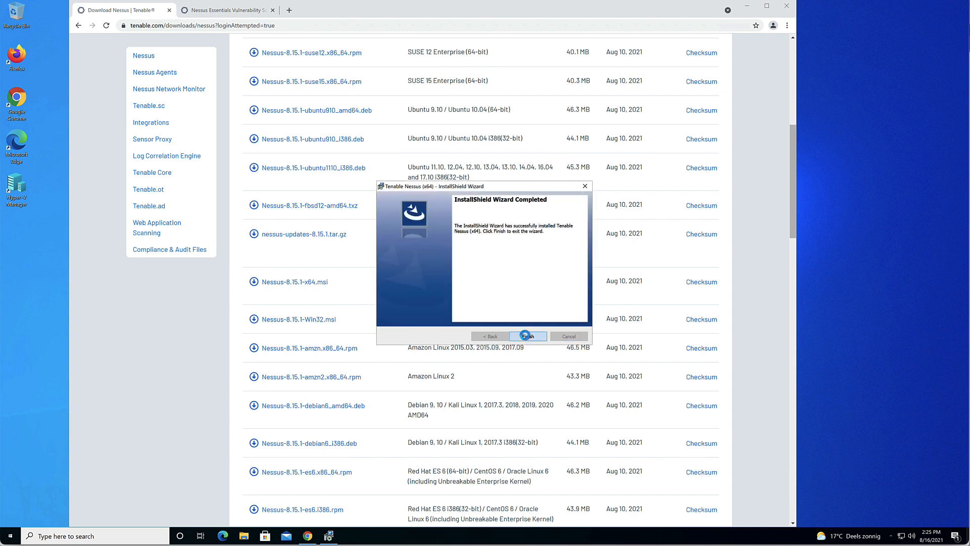
left_click(525, 336)
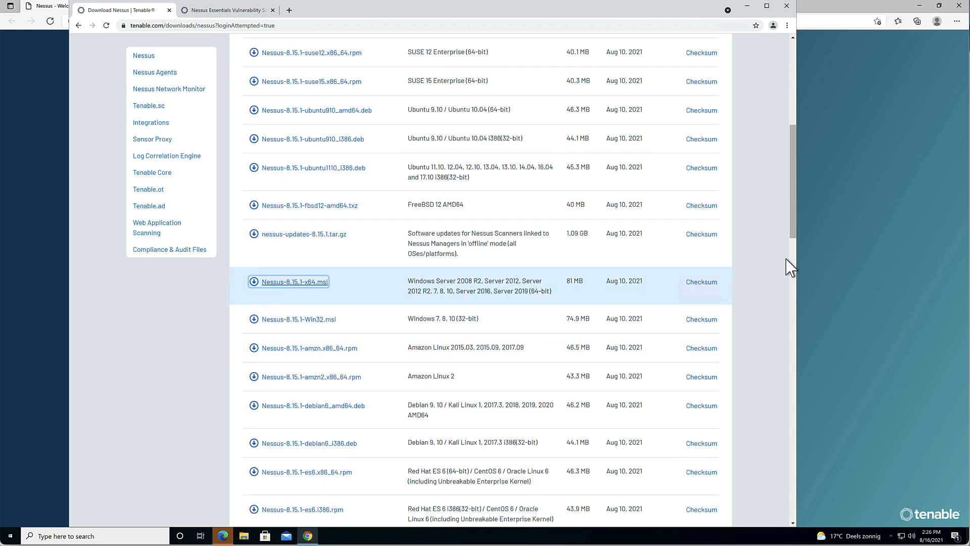
Bring the Edge window with the Nessus welcome page at localhost:8834 forward and select its address
left_click(830, 216)
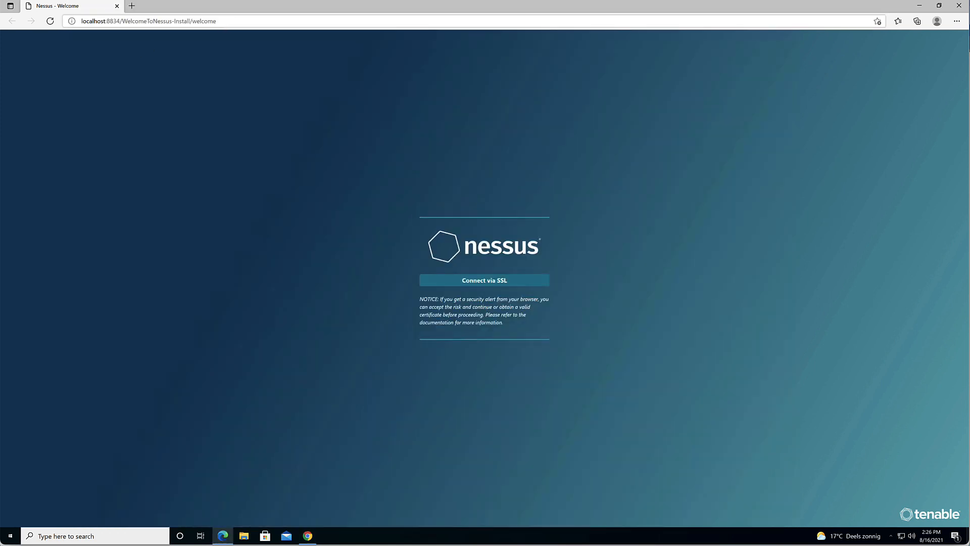
left_click(225, 22)
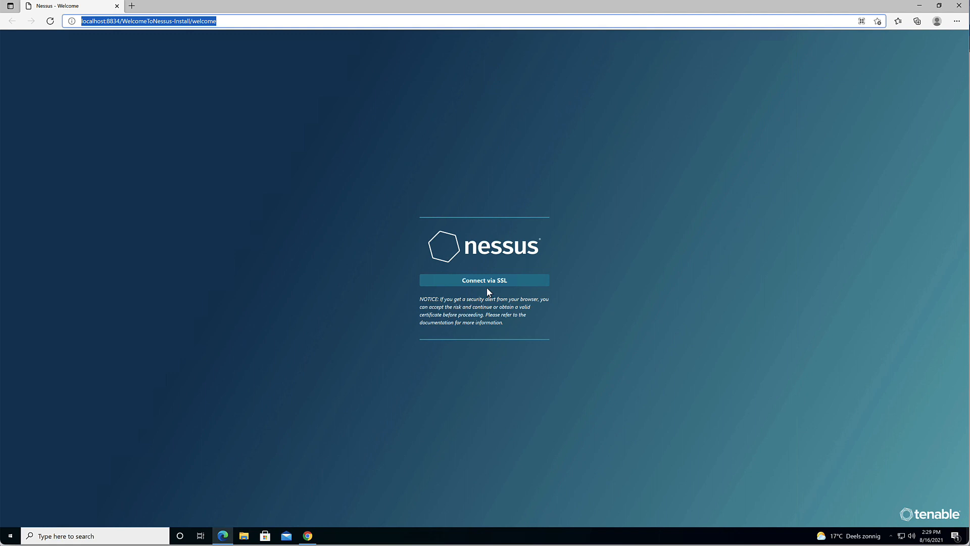
Connect to Nessus via SSL and expand the certificate warning's advanced details
left_click(492, 287)
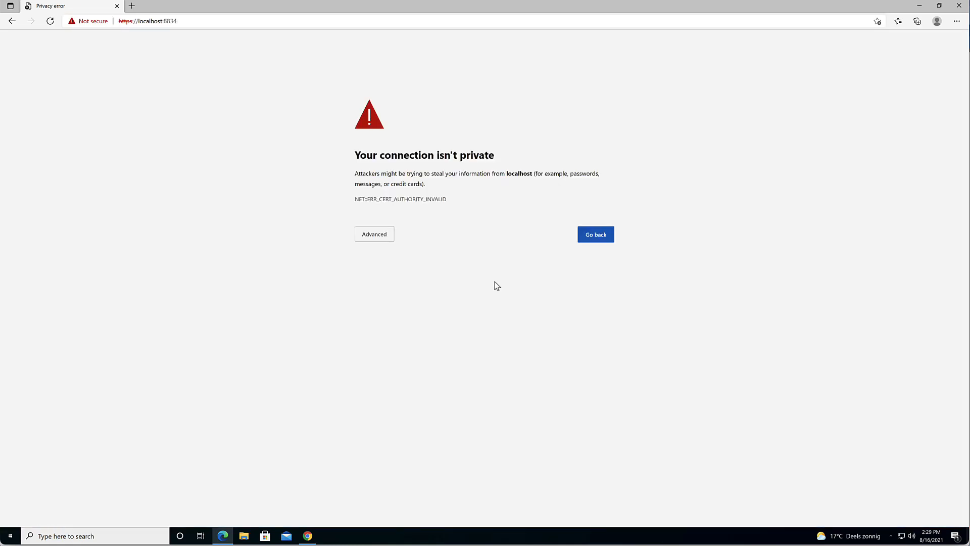
left_click(376, 238)
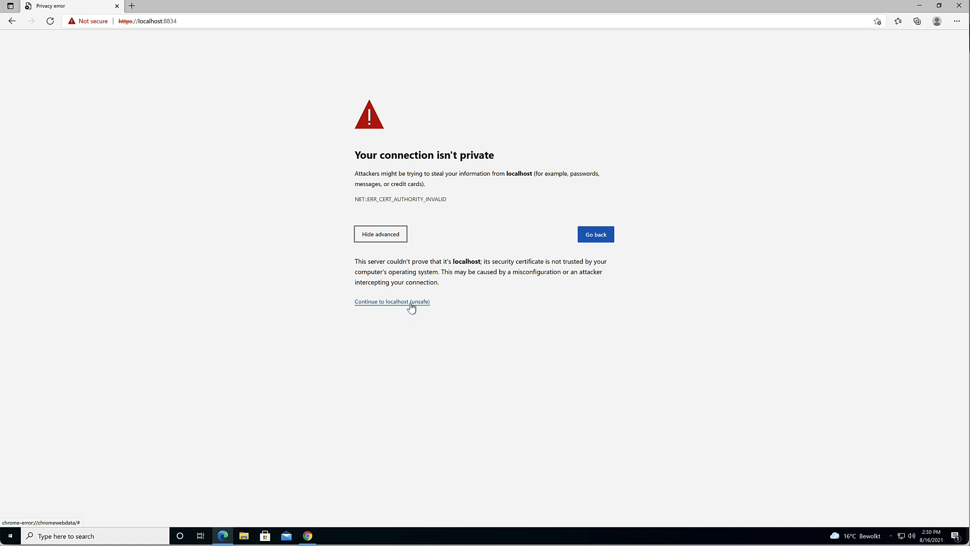
Proceed to localhost, choose Nessus Essentials, and skip the activation code request
left_click(411, 303)
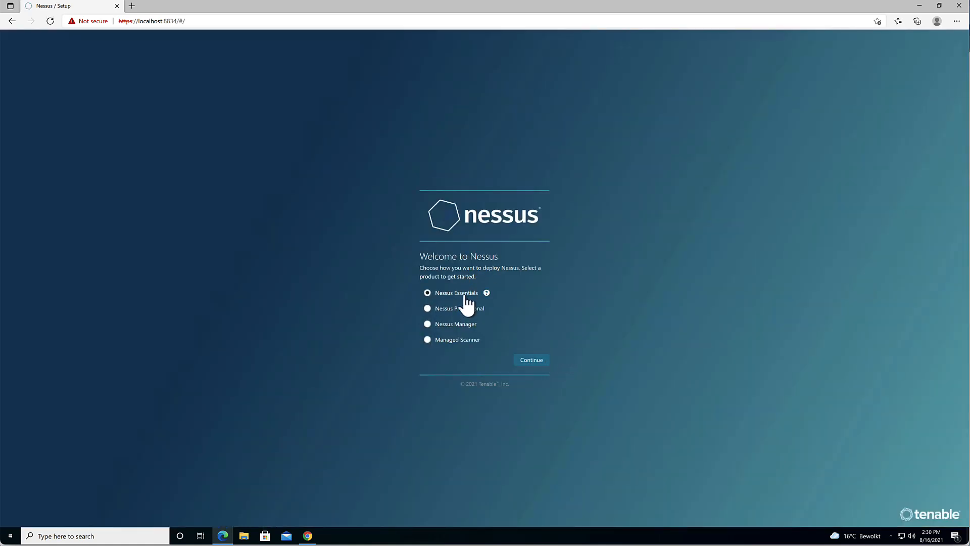
left_click(530, 361)
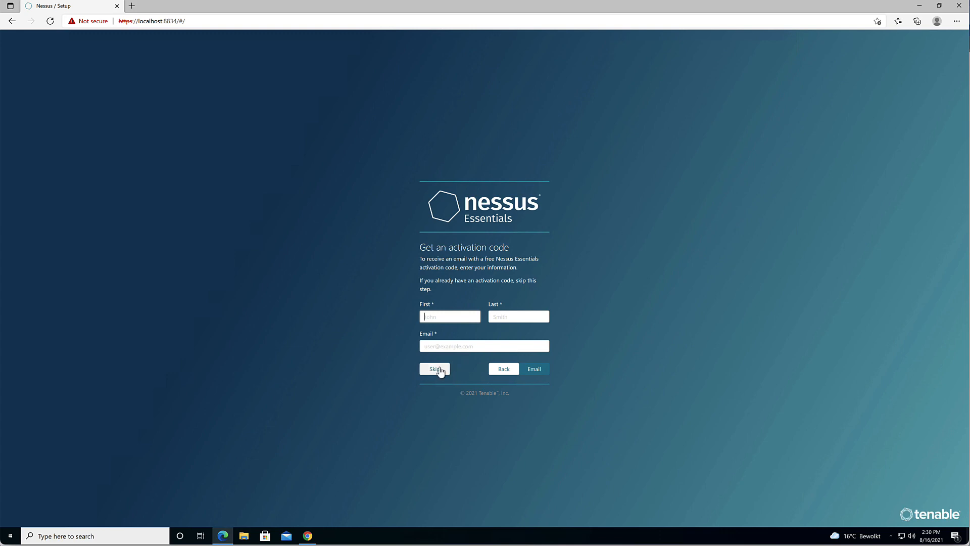
left_click(436, 368)
left_click(532, 347)
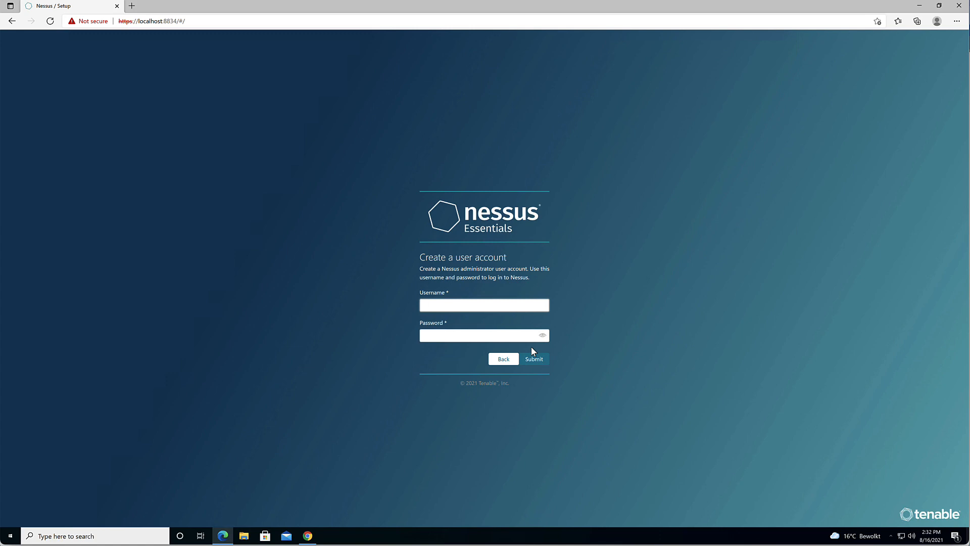
Enter the administrator username and password, verify the password, and submit the account
type("cis2103")
key("Tab")
type("****")
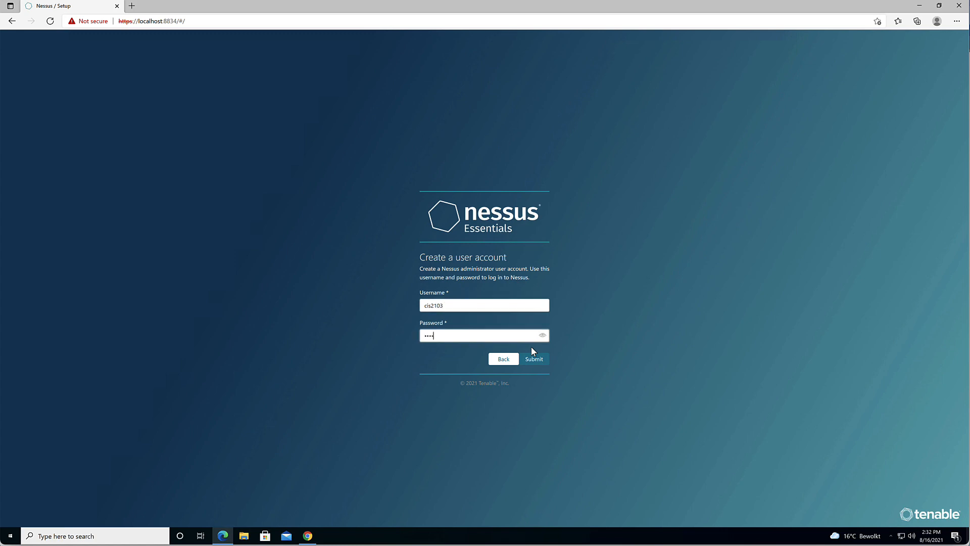
type("word")
left_click(543, 335)
left_click(539, 361)
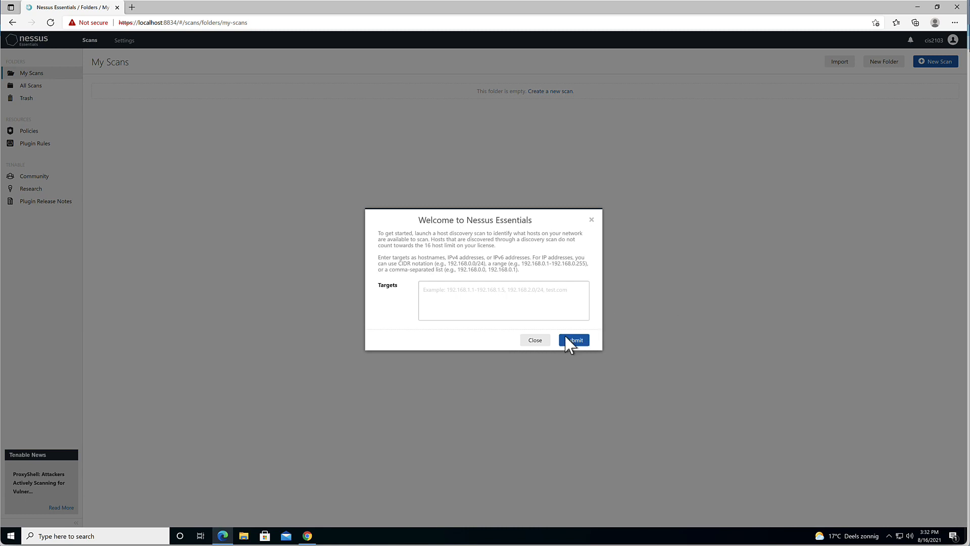
Close the Welcome to Nessus Essentials discovery-scan dialog
left_click(544, 341)
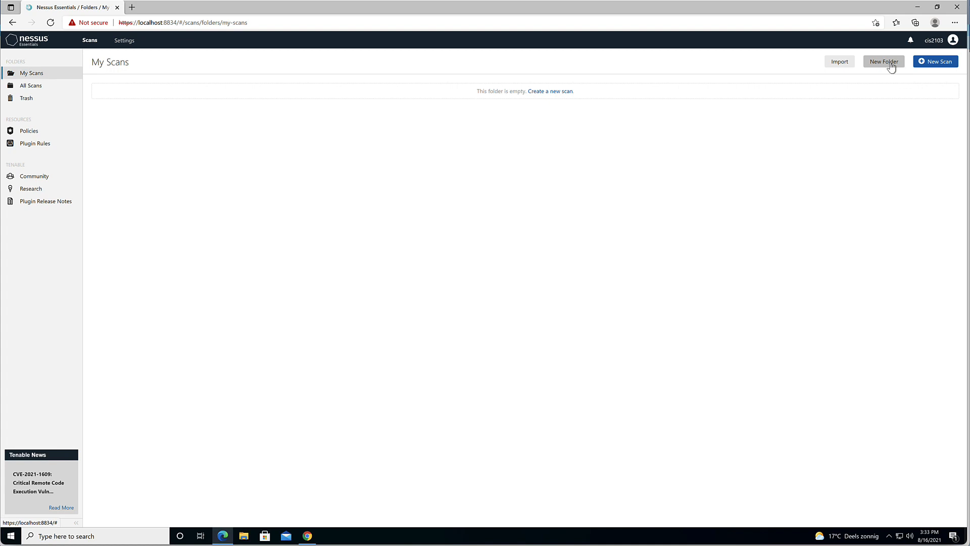
Create a new folder named CIS2103, then start a new scan to view the templates
left_click(891, 66)
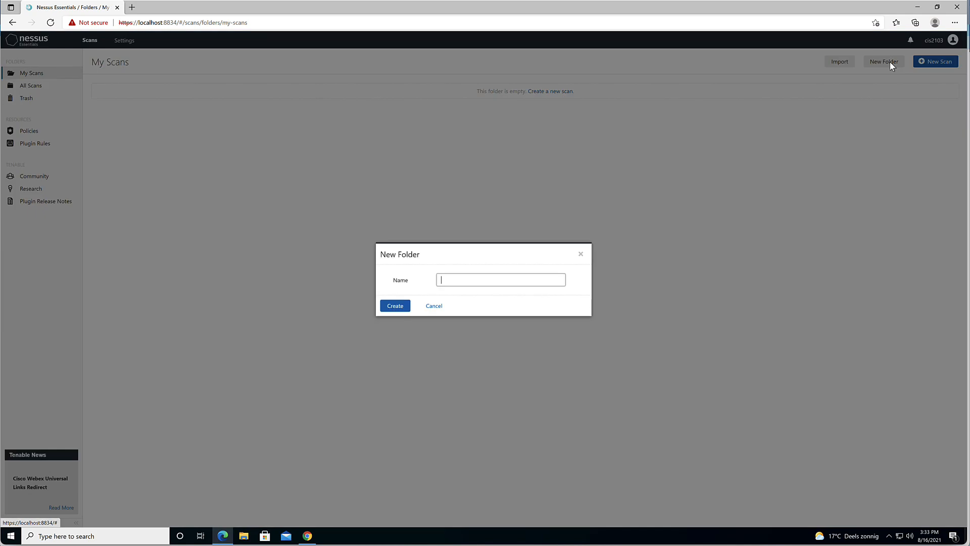
left_click(543, 283)
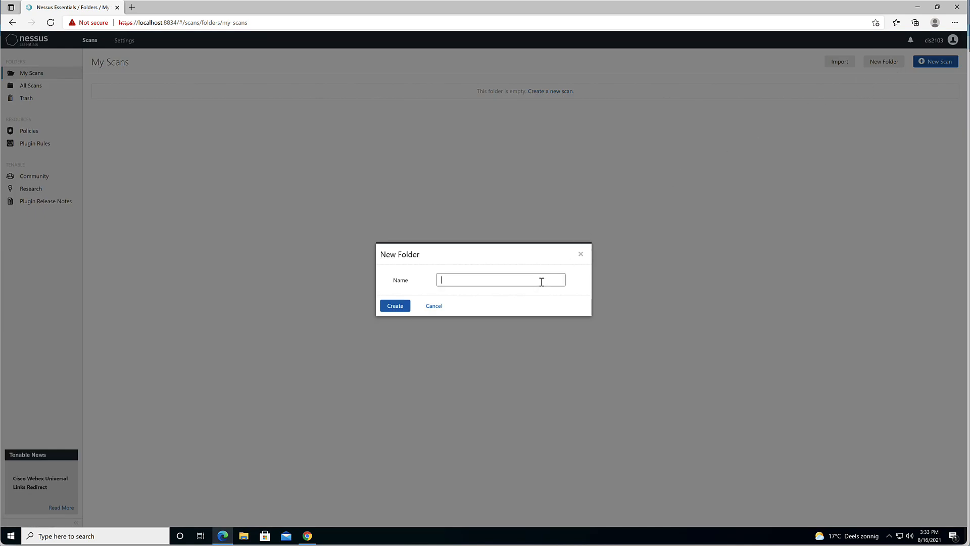
type("CIS2103")
left_click(404, 307)
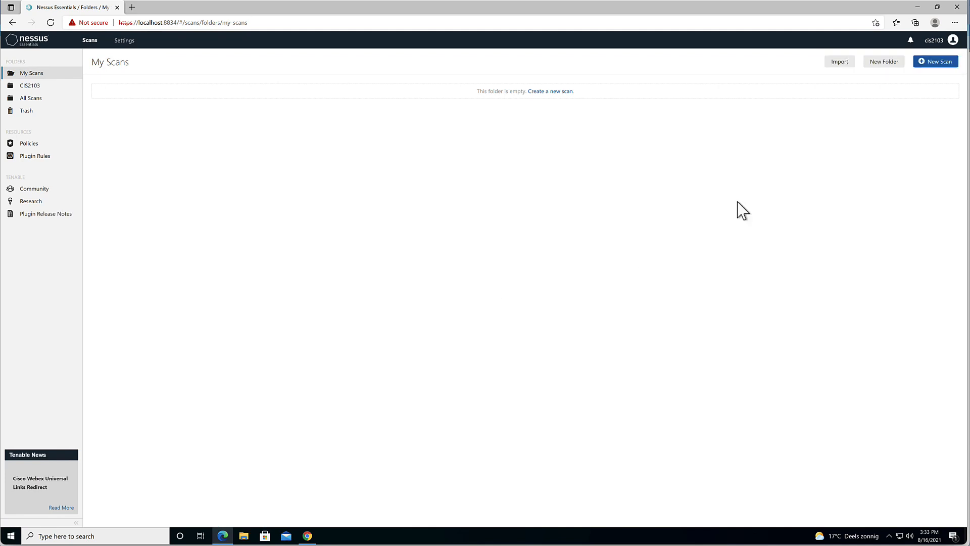
left_click(843, 64)
left_click(938, 62)
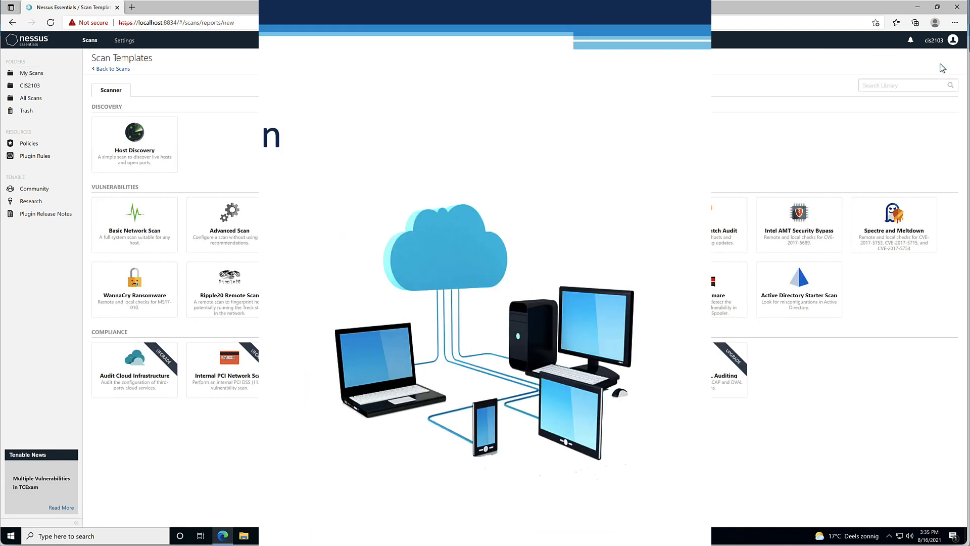
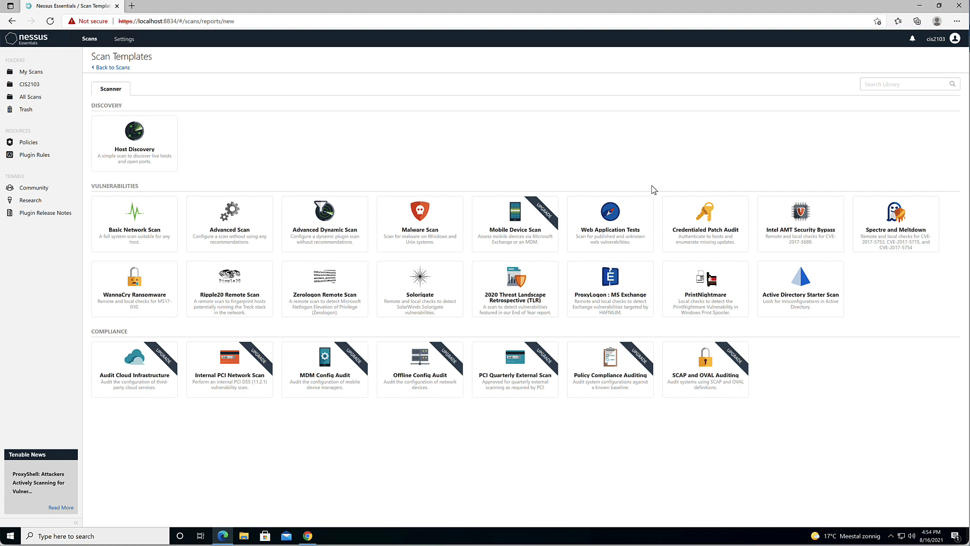
Fill in a Host Discovery scan: name 'My First Scan', description 'CIS2103 Lab', folder CIS2103
left_click(160, 142)
type("My First Scan")
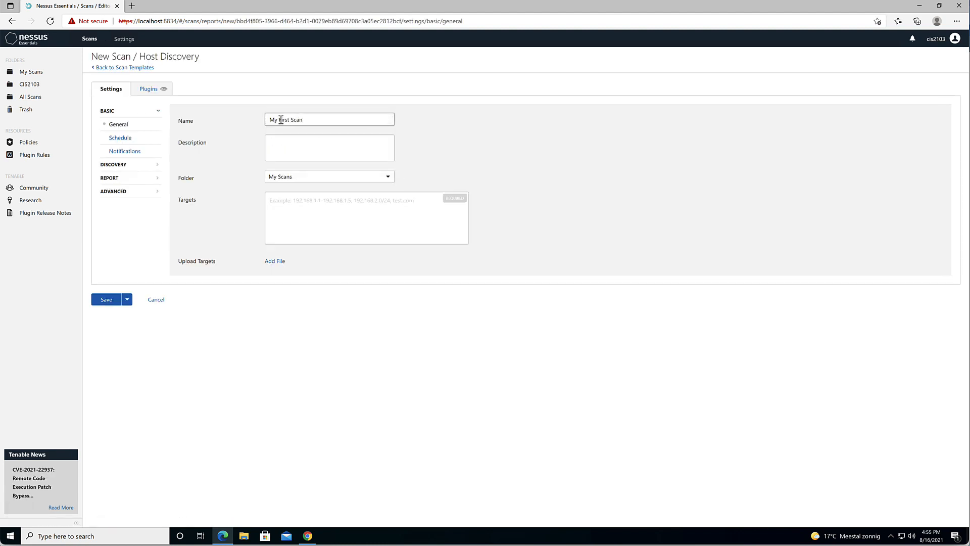
key("Tab")
type("CIS2103 Lab")
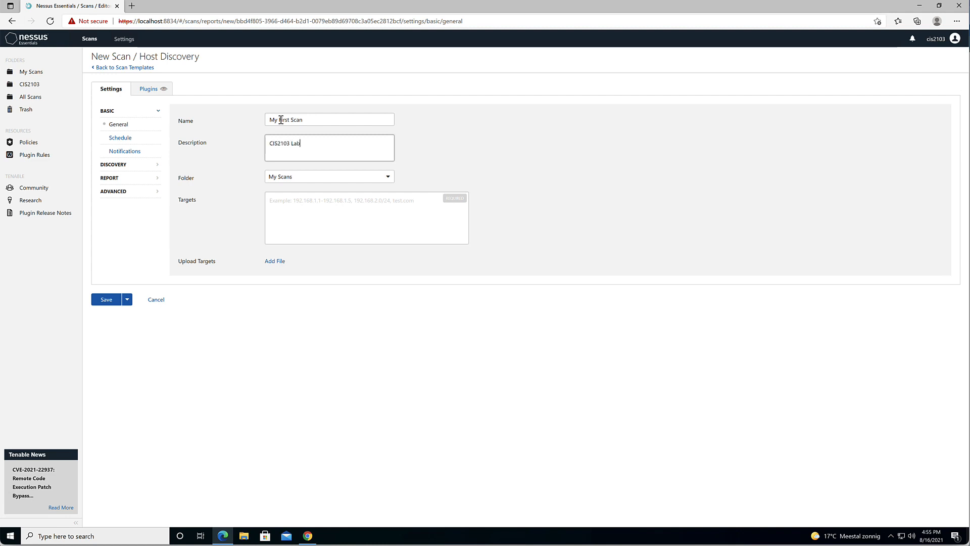
left_click(329, 176)
left_click(288, 186)
left_click(293, 202)
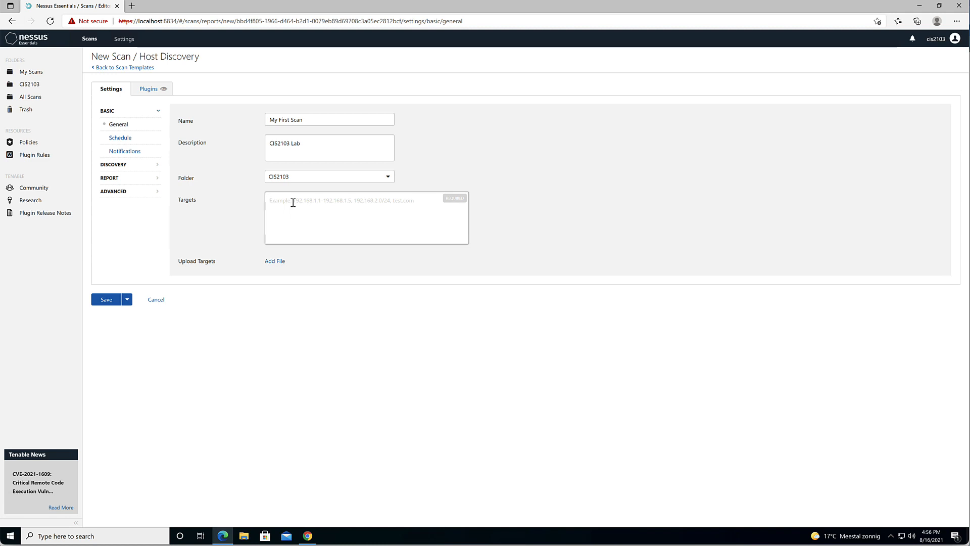
Replace the 192.168.44.21/24 target with 172.27.103.106, add 'Discovery' to the description, and save
type("192.168.44.21")
type("/24")
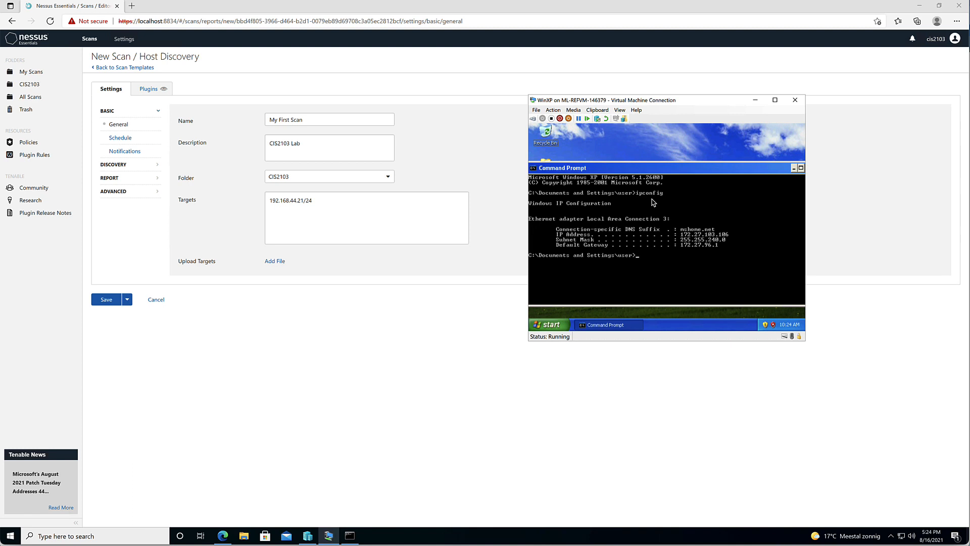
left_click_drag(316, 201, 273, 200)
type("17")
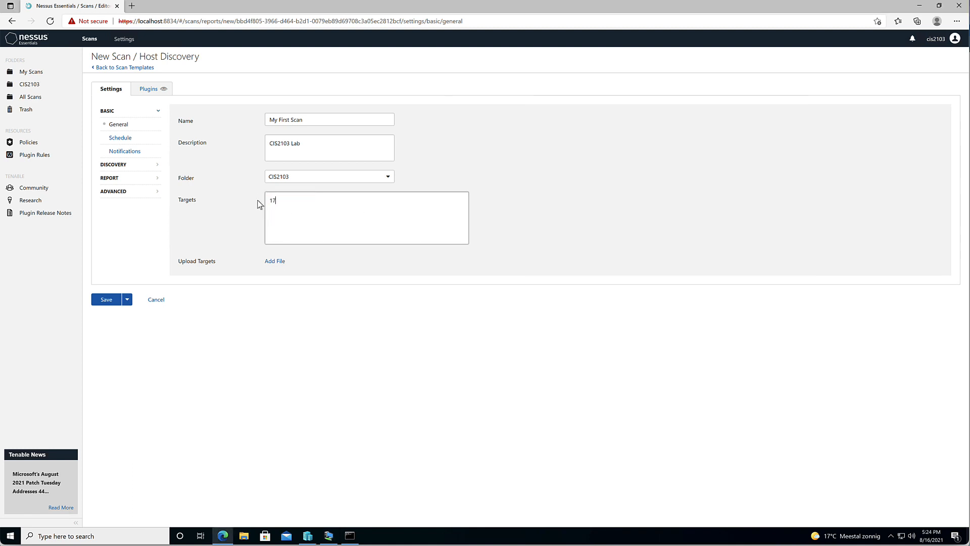
type("2.27.103.106")
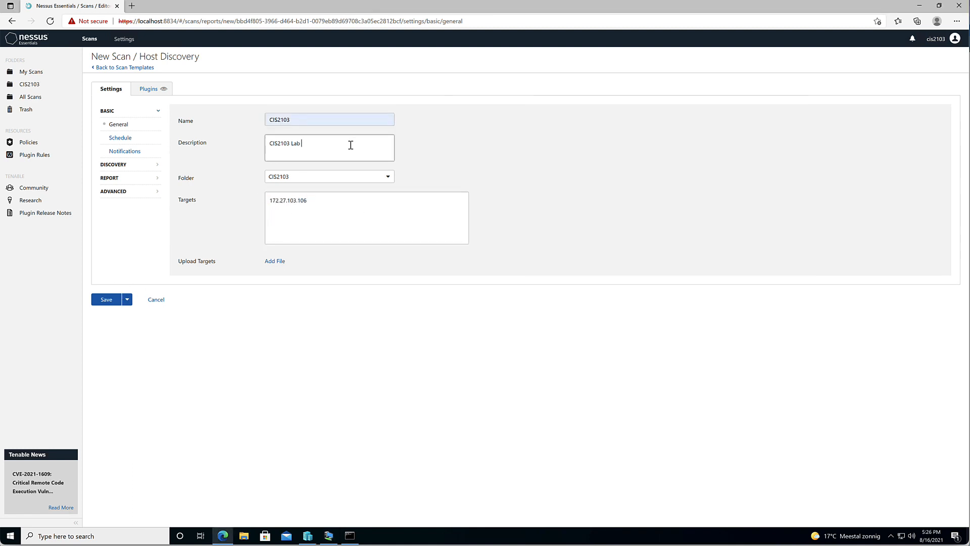
type("Discovery")
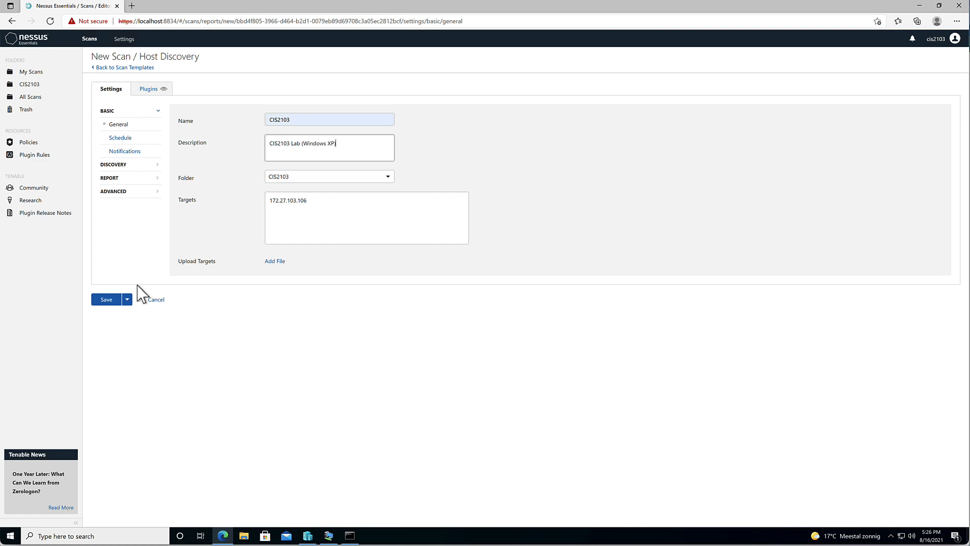
left_click(106, 299)
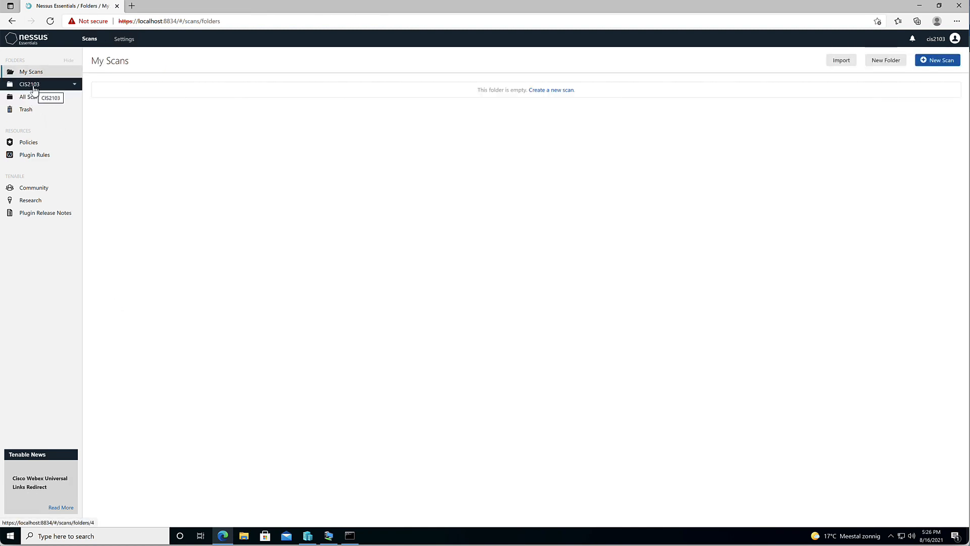
In the CIS2103 folder, launch the CIS2103 discovery scan
left_click(34, 89)
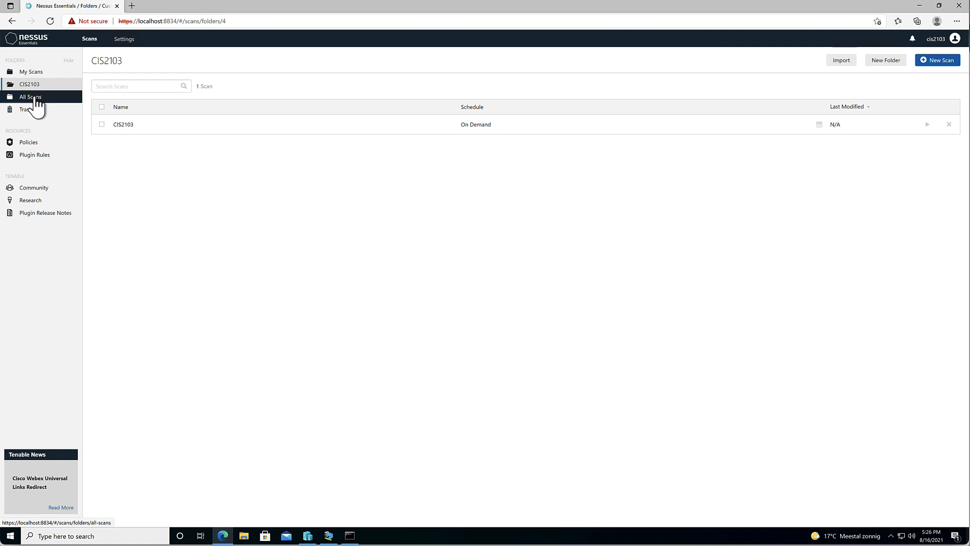
left_click(34, 99)
left_click(29, 85)
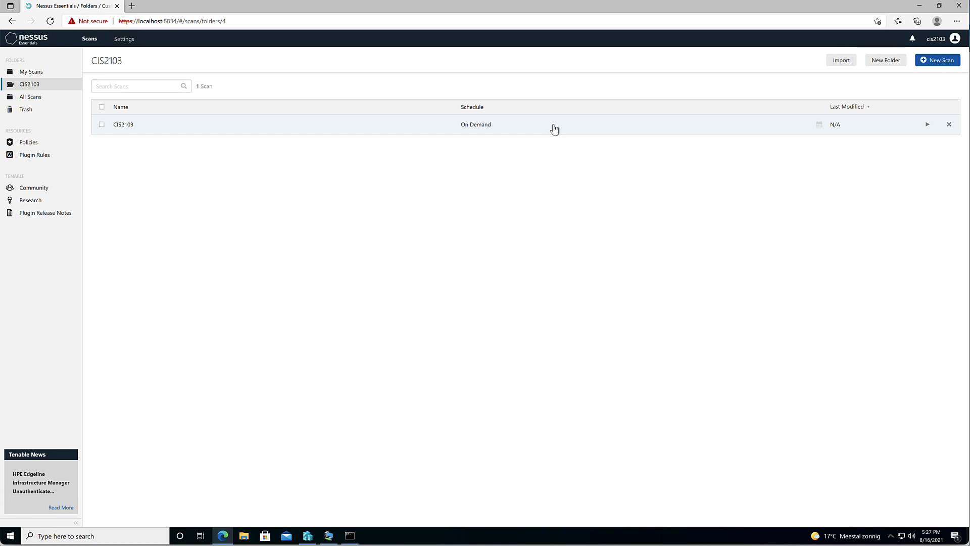
left_click(927, 125)
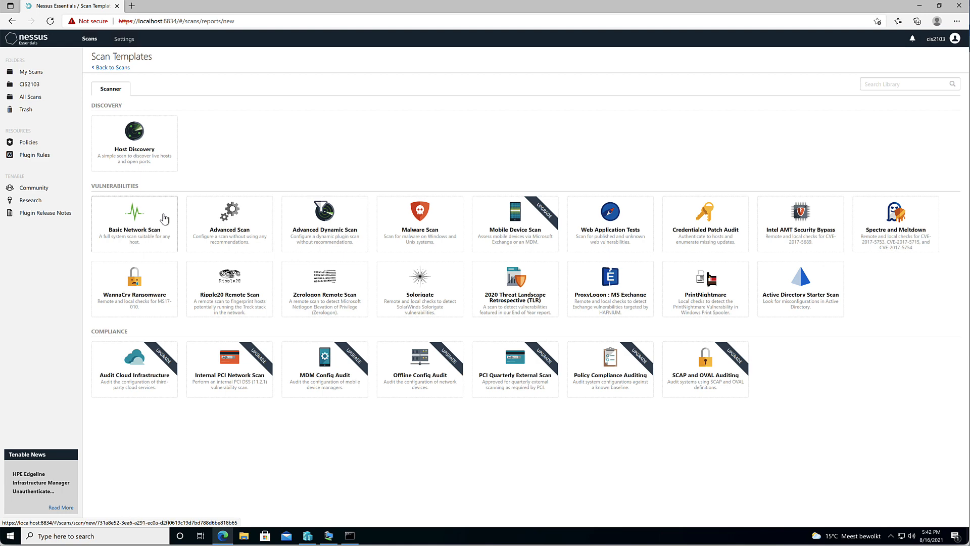
Start a Basic Network Scan and append BNS to its name to make CIS2103BNS
left_click(164, 218)
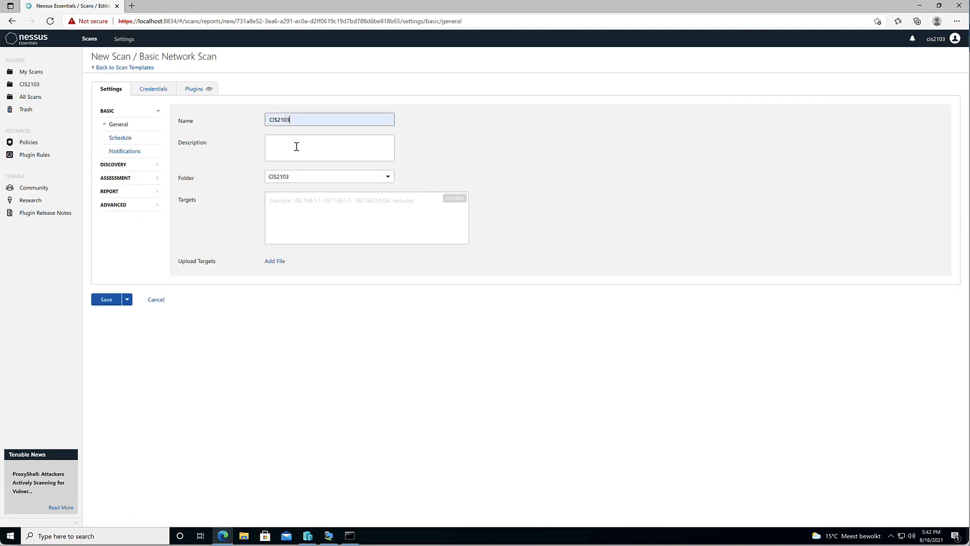
type("BNS")
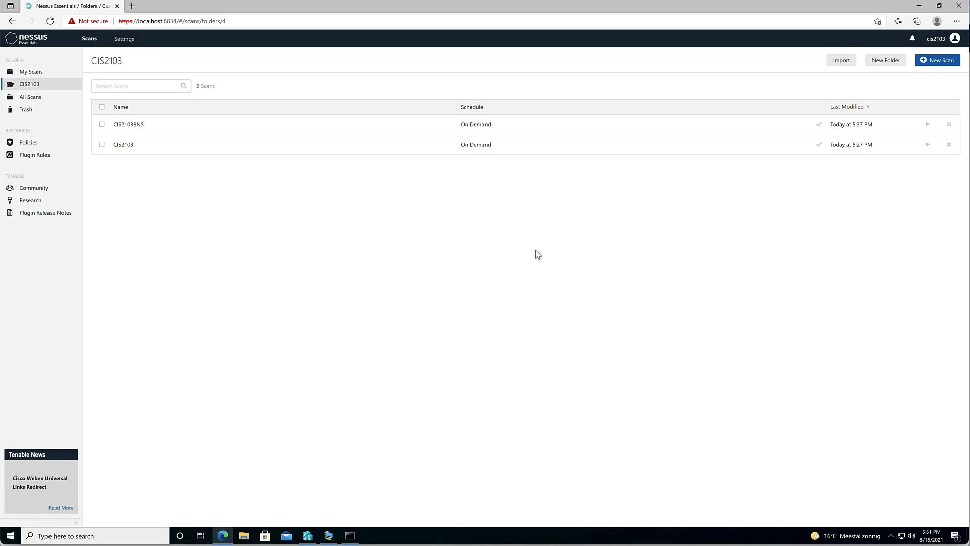
Check the CIS2103 scan's Vulnerabilities tab, then open the CIS2103BNS scan results
left_click(480, 146)
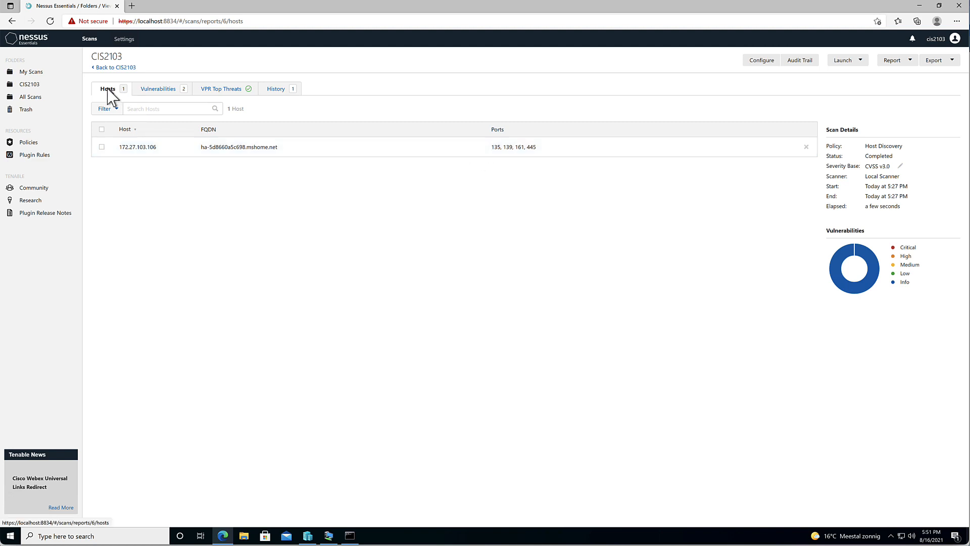
left_click(155, 92)
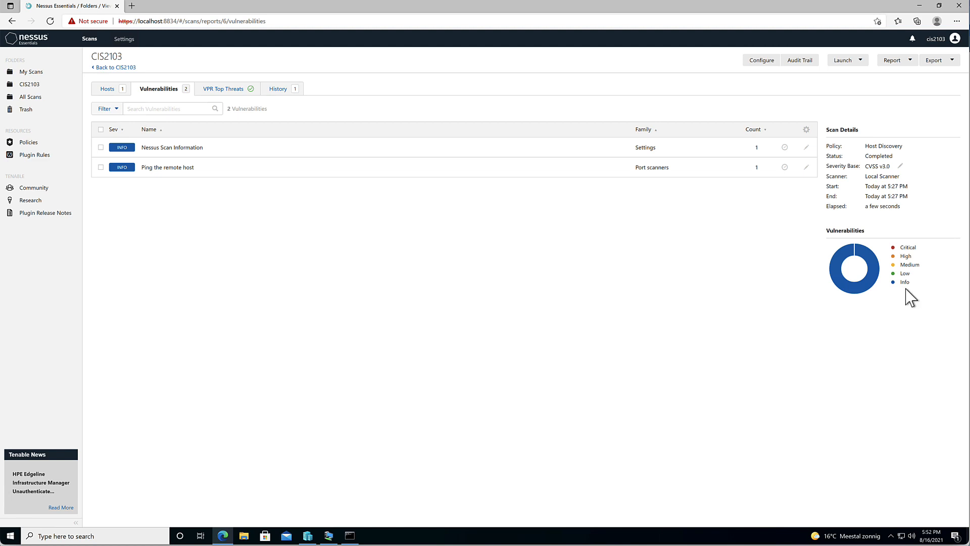
left_click(101, 67)
left_click(223, 130)
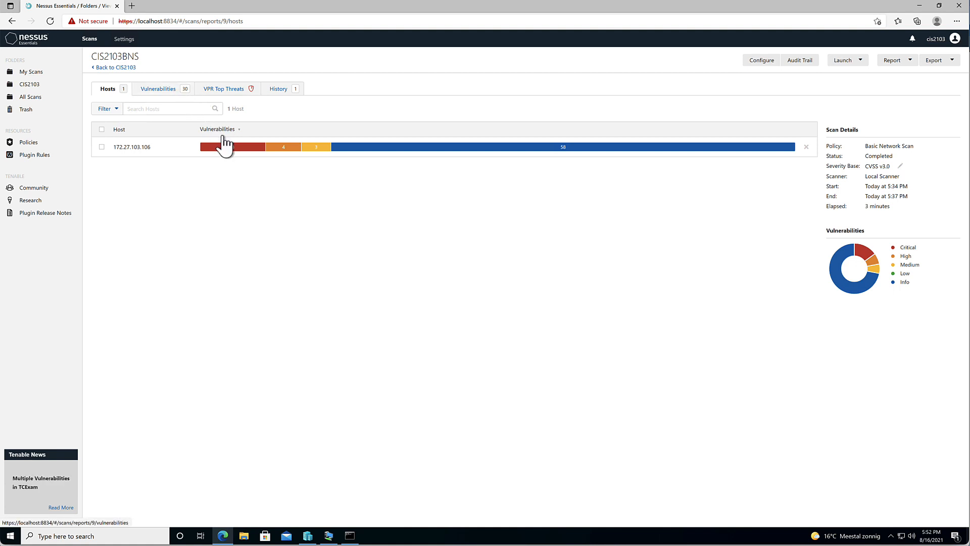
Open the vulnerability list for host 172.27.103.106
mouse_move(228, 156)
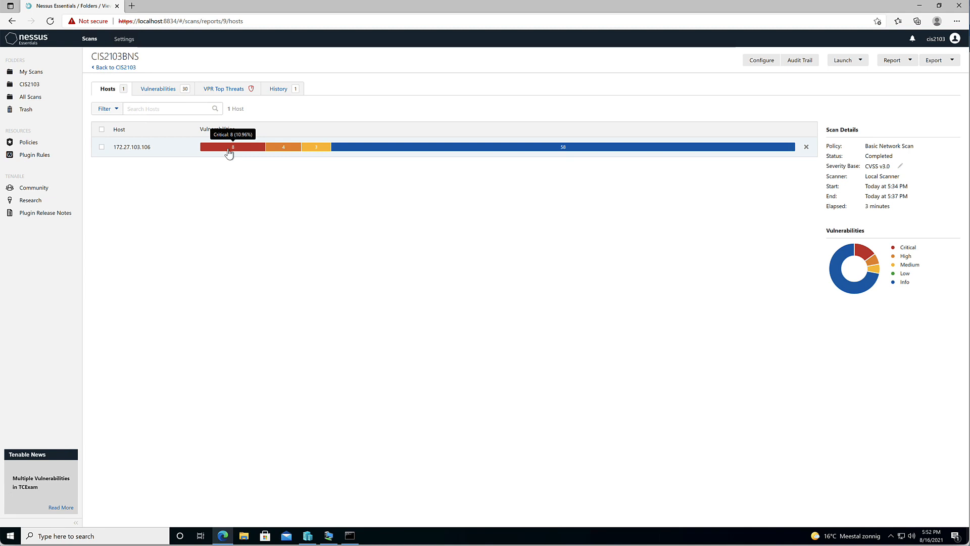
mouse_move(313, 154)
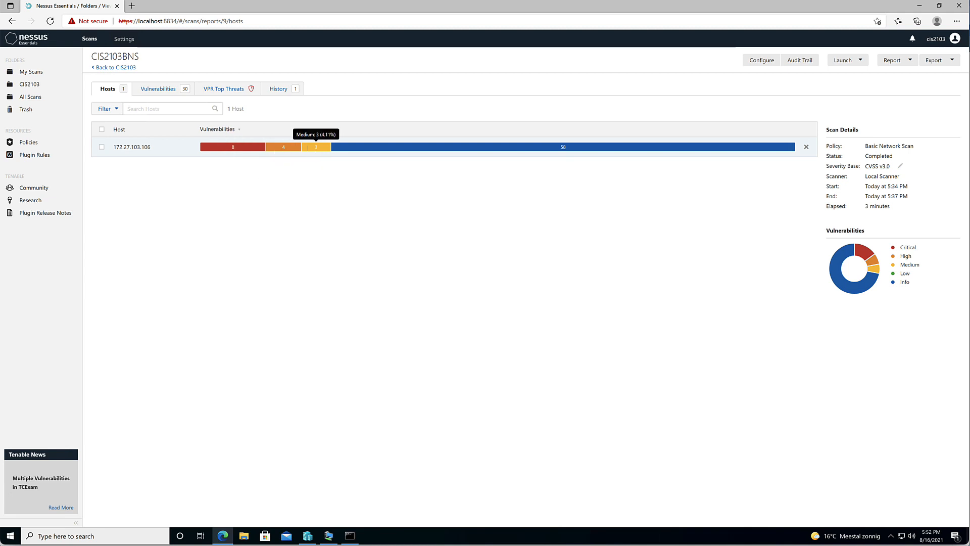
left_click(313, 150)
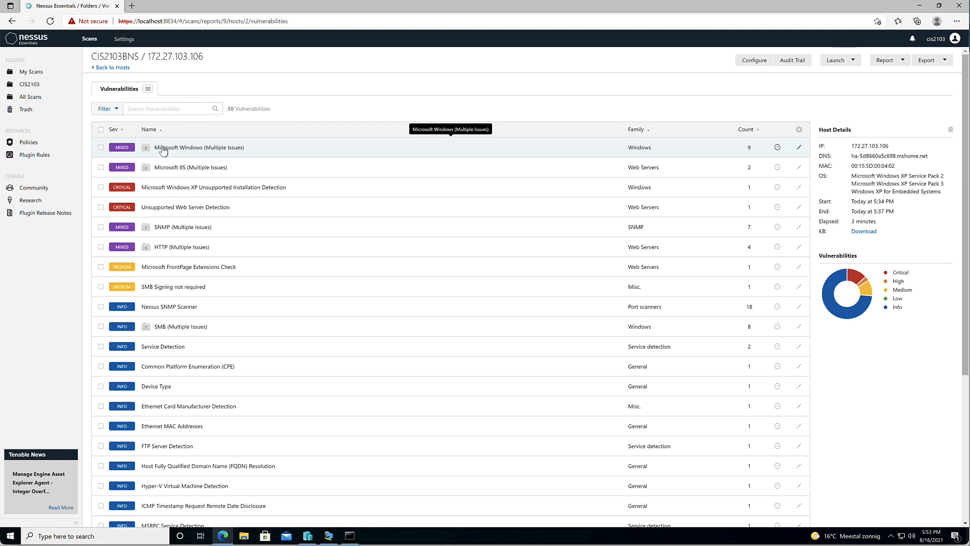
Read the MS05-027 details under Microsoft Windows (Multiple Issues), then return to the CIS2103 folder
left_click(163, 149)
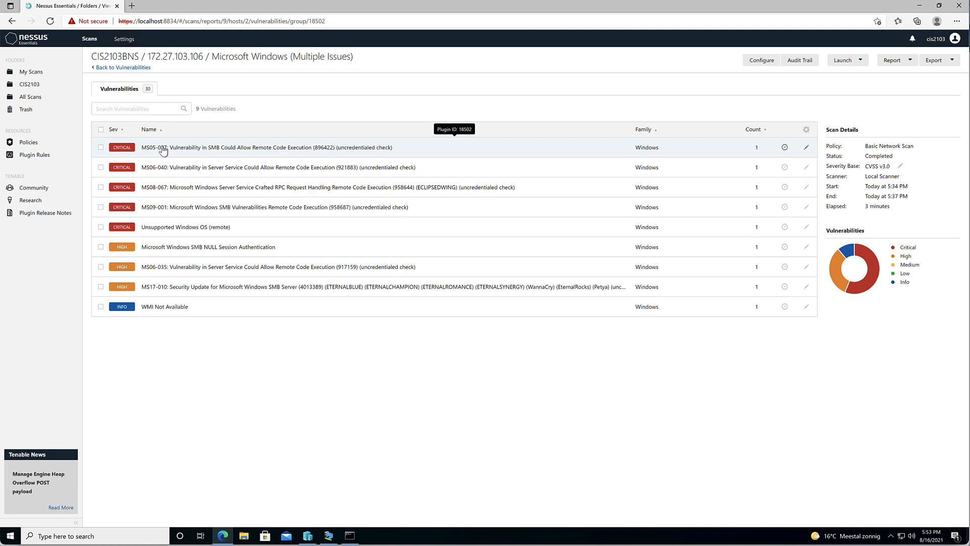
left_click(162, 148)
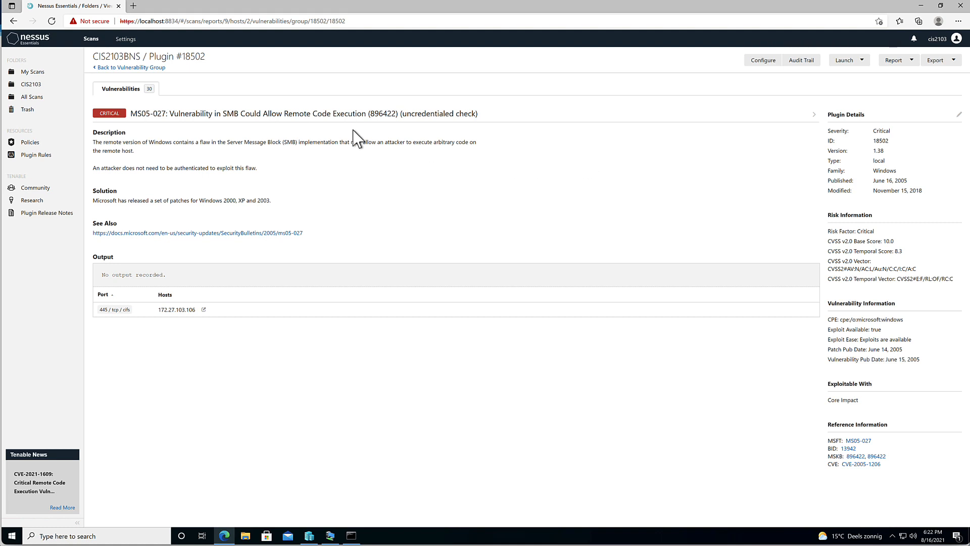
left_click(31, 86)
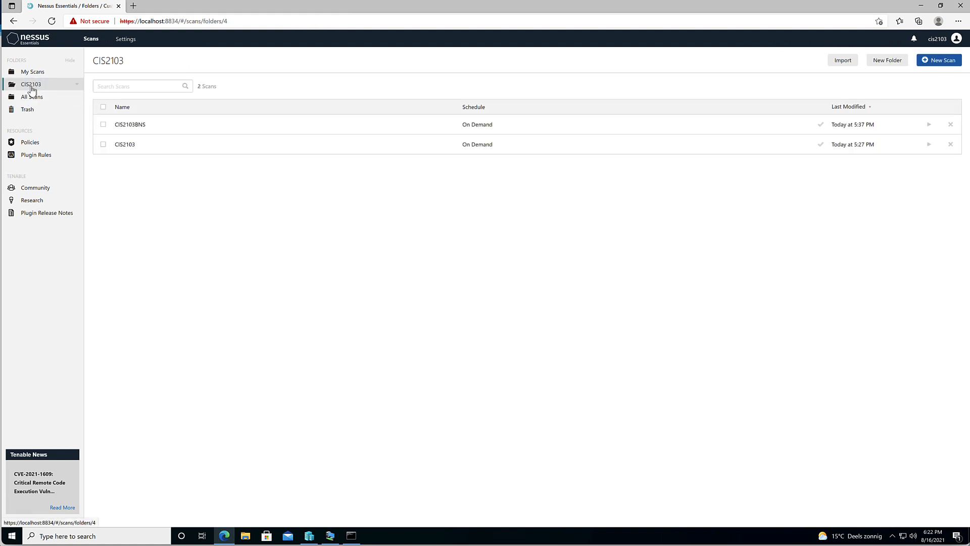
Export CIS2103BNS in Nessus format and show CIS2103BNS_6n59cx.nessus in its Downloads folder
left_click(135, 127)
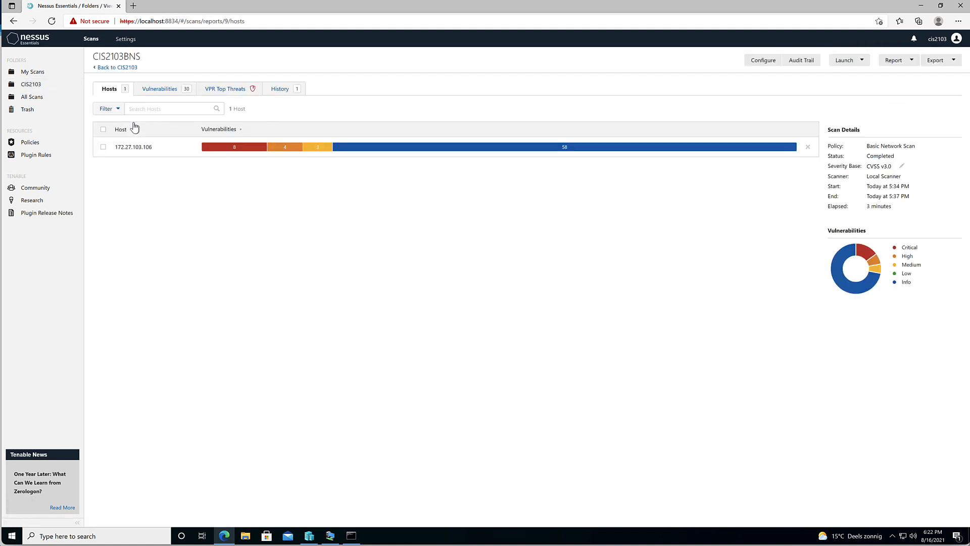
left_click(951, 66)
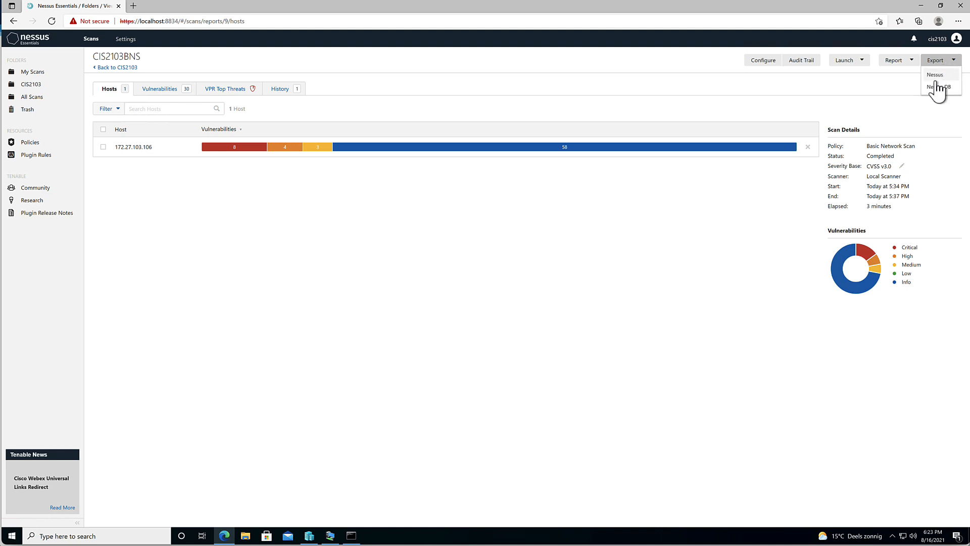
left_click(935, 74)
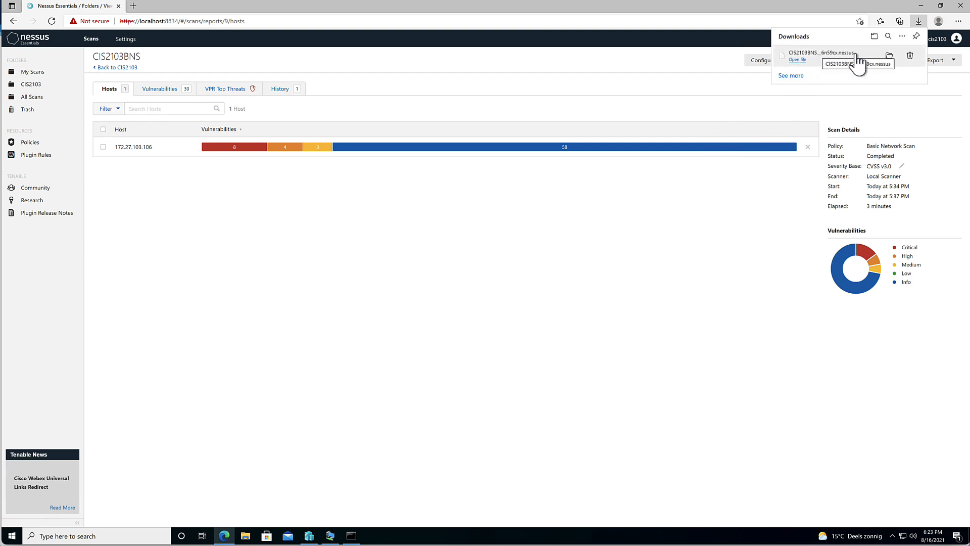
left_click(889, 56)
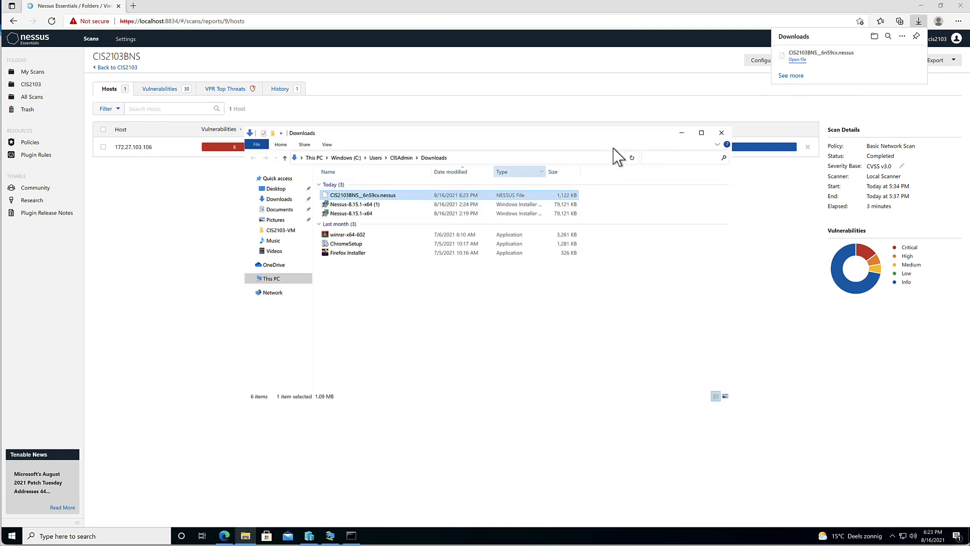
Close the File Explorer Downloads window
left_click(722, 132)
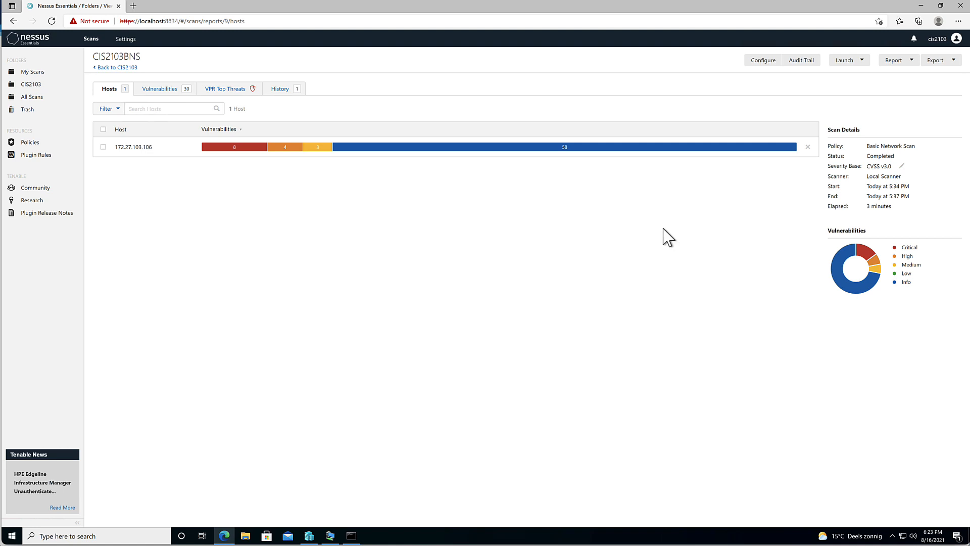
Import Downloads\CIS2103BNS_6n59cx.nessus into the CIS2103 folder and open the imported CIS2103BNS report
left_click(30, 88)
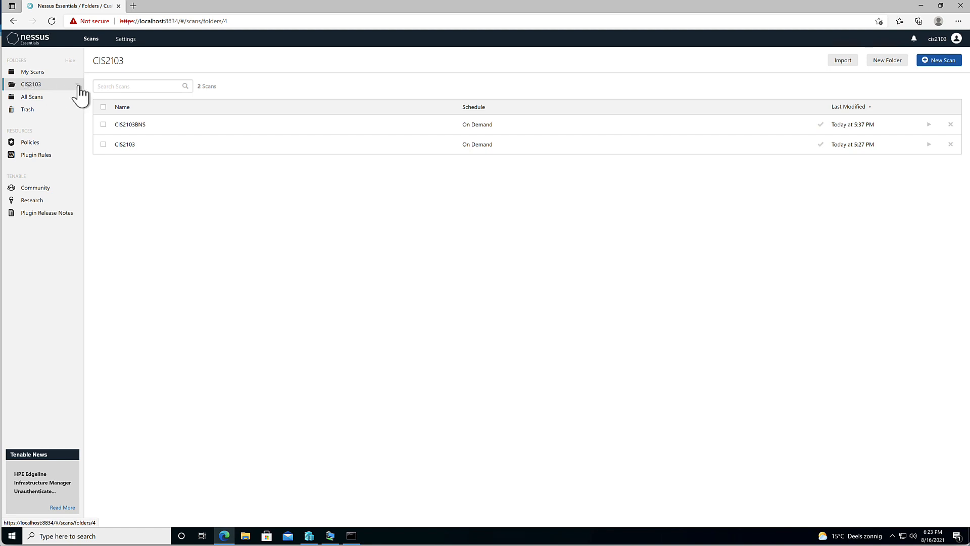
left_click(837, 62)
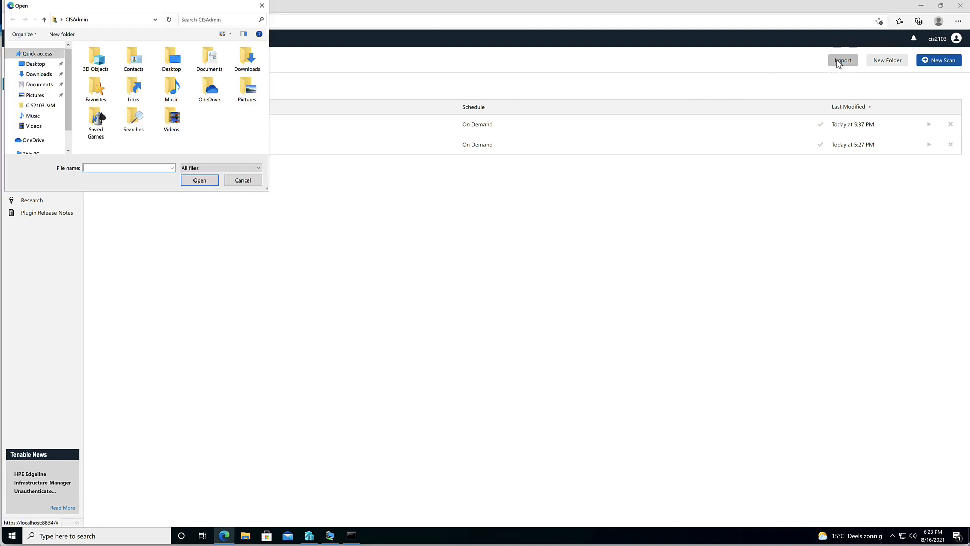
left_click(37, 75)
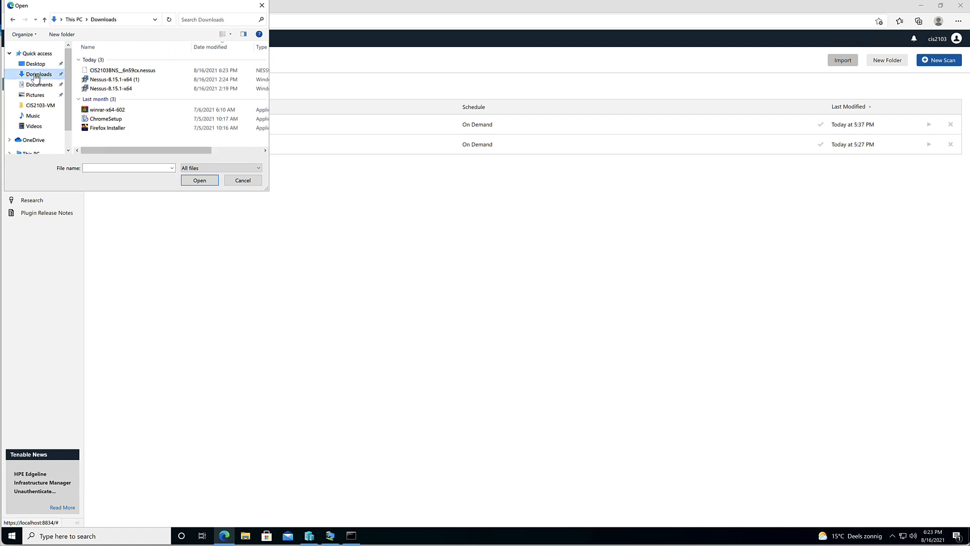
left_click(120, 71)
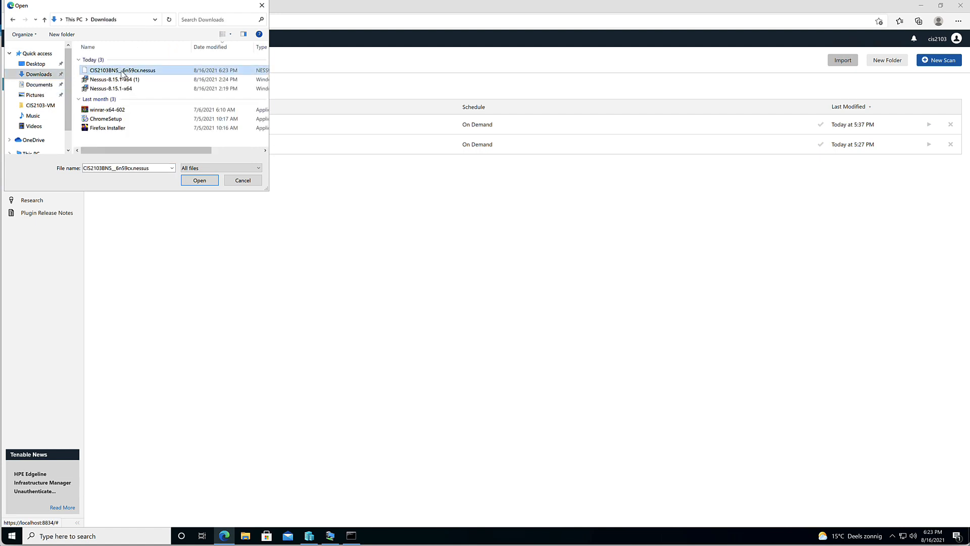
left_click(204, 181)
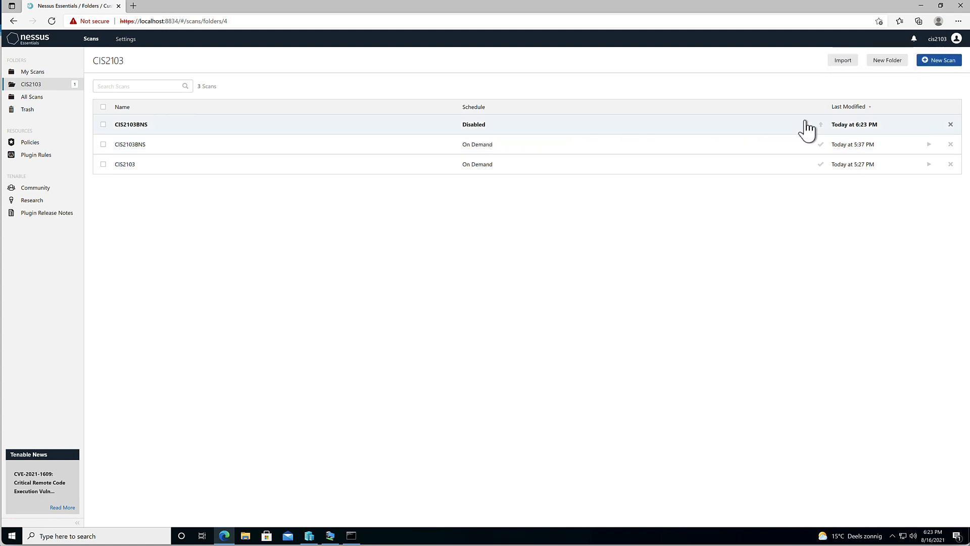
left_click(470, 130)
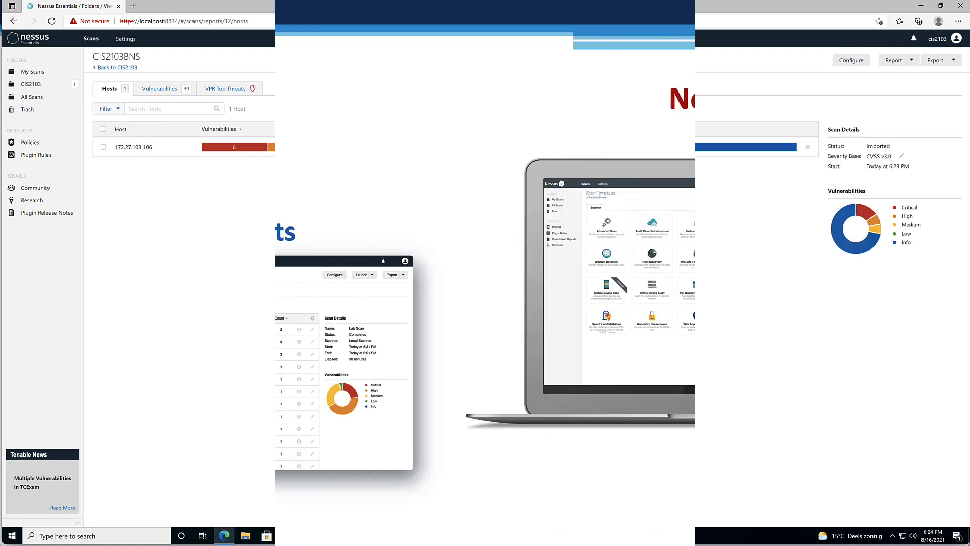